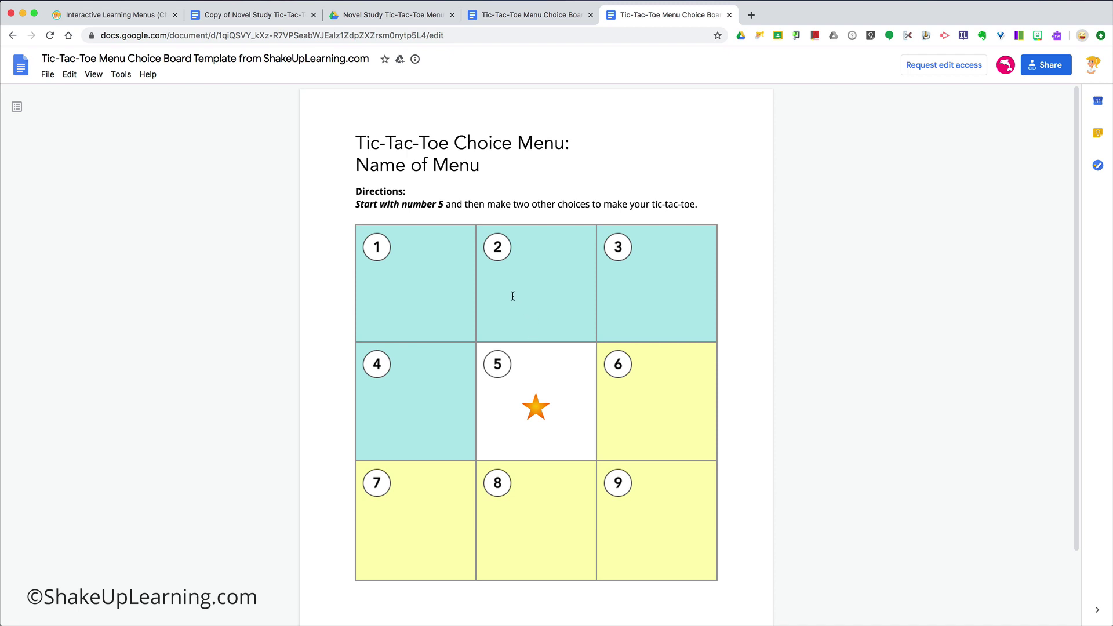
left_click(47, 79)
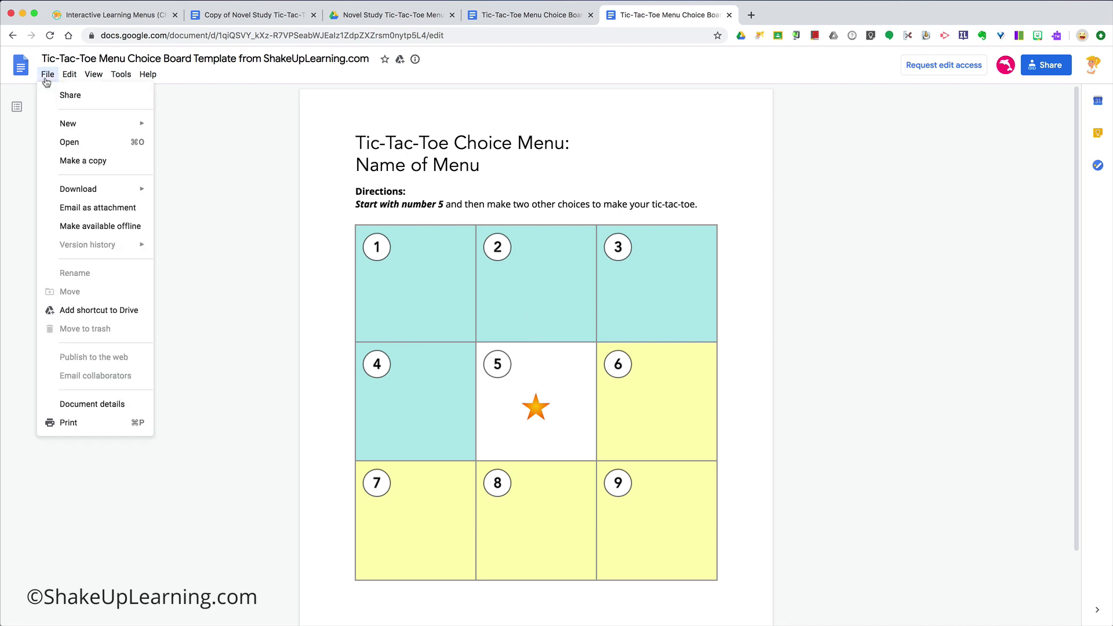
left_click(101, 167)
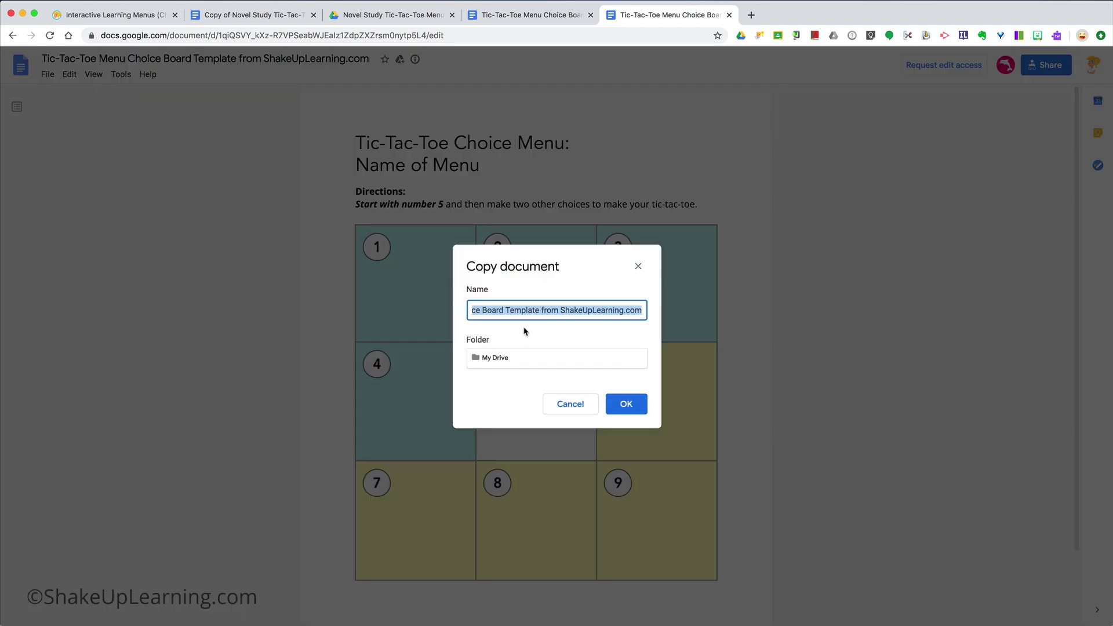
left_click(483, 309)
key("Left")
key("Left")
key("Left")
key("Left")
key("Left")
key("Left")
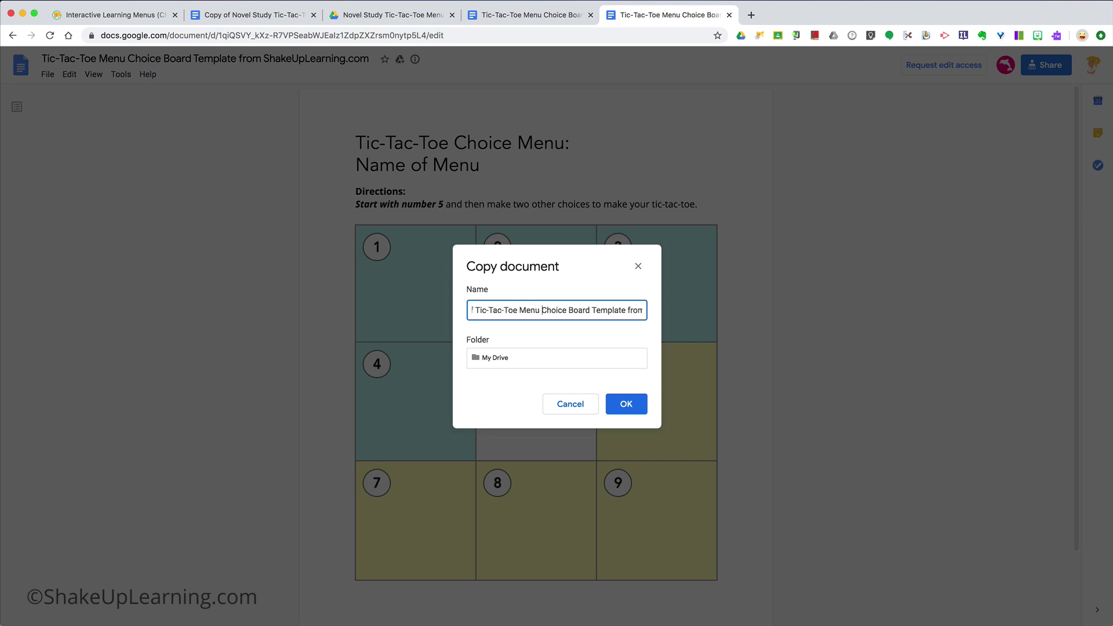
key("Left")
key("Left")
key("Left")
key("Left")
key("Left")
key("Left")
key("Left")
key("Left")
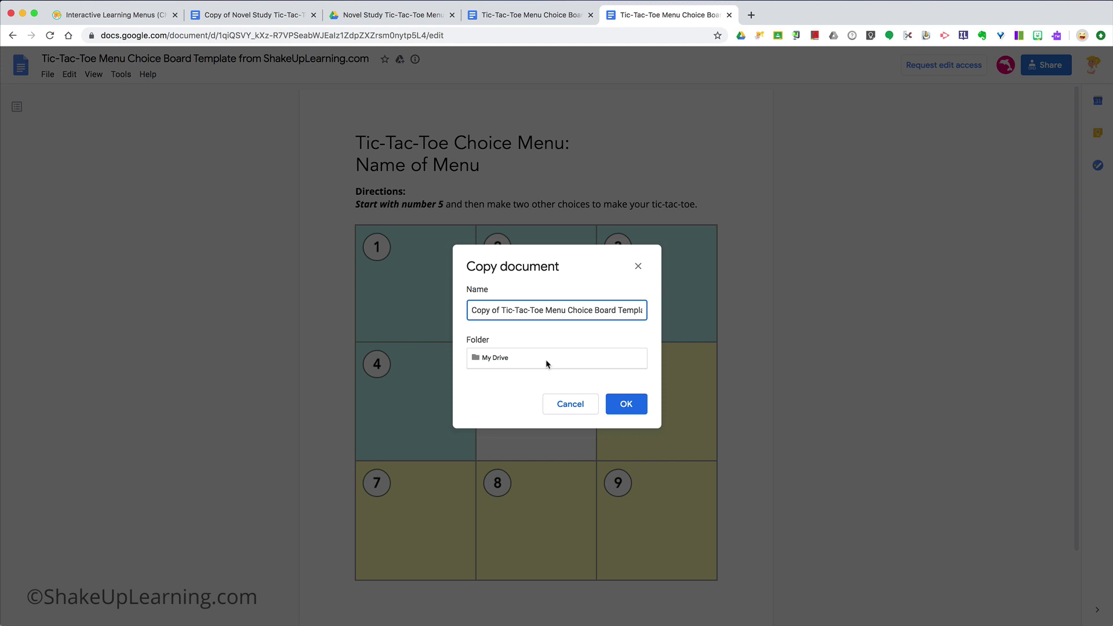
left_click(569, 405)
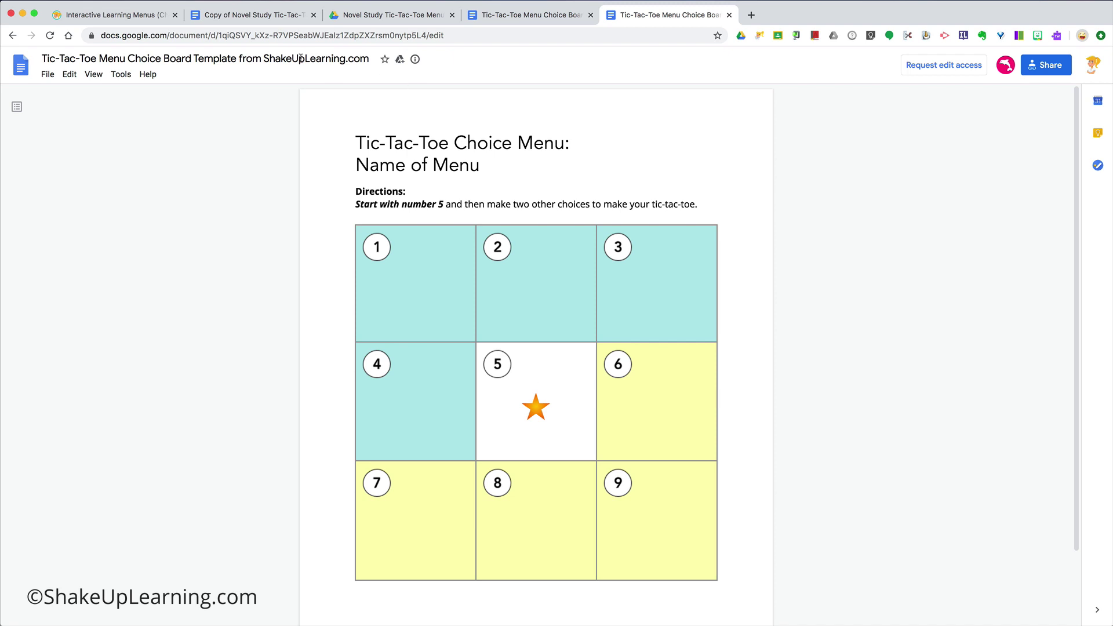
Look over the Novel Study copy page and the tic-tac-toe template preview, and return to the template document.
left_click(360, 18)
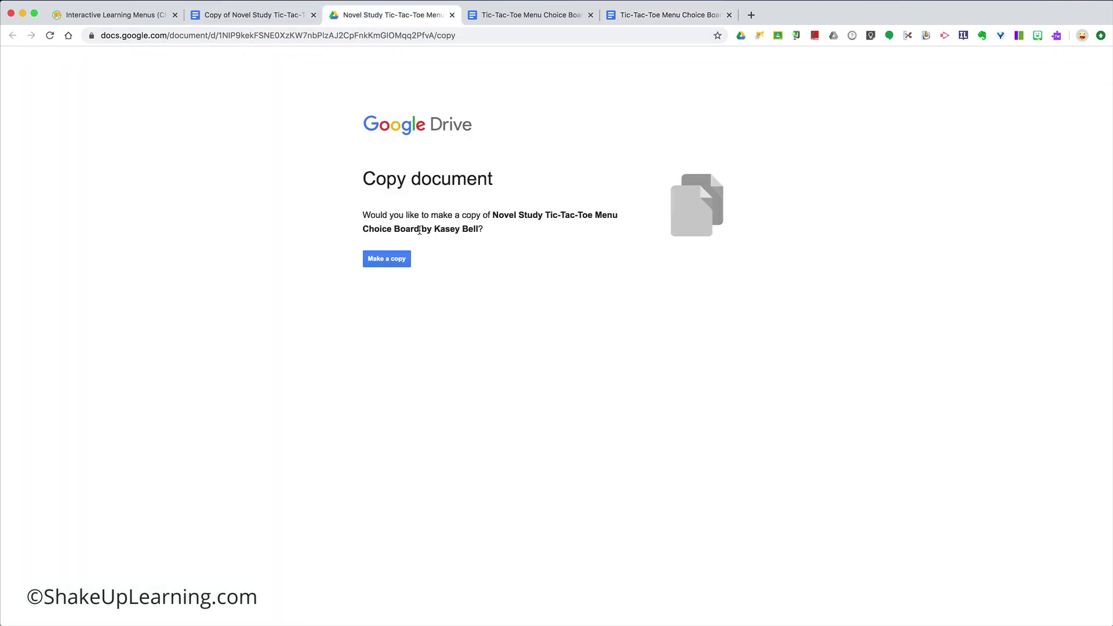
left_click(519, 16)
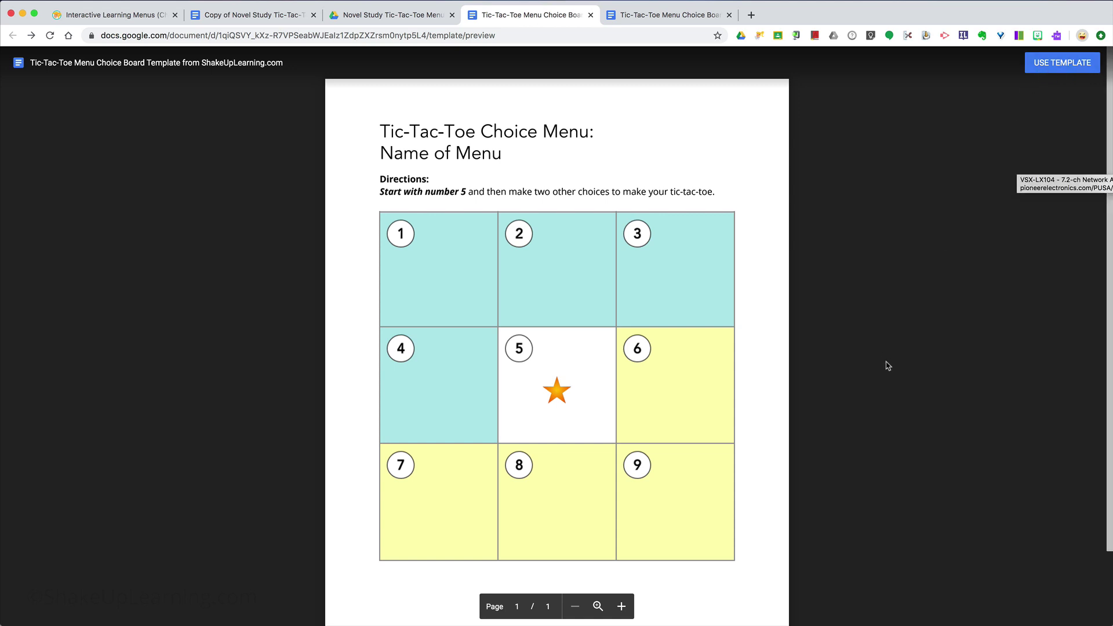
left_click(649, 23)
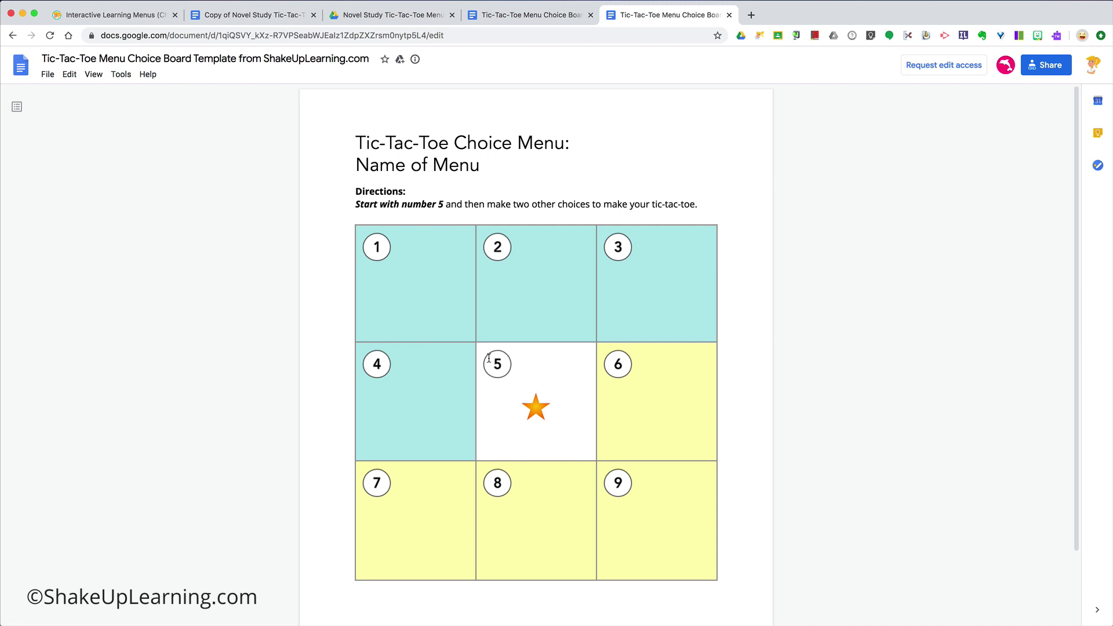
left_click(47, 75)
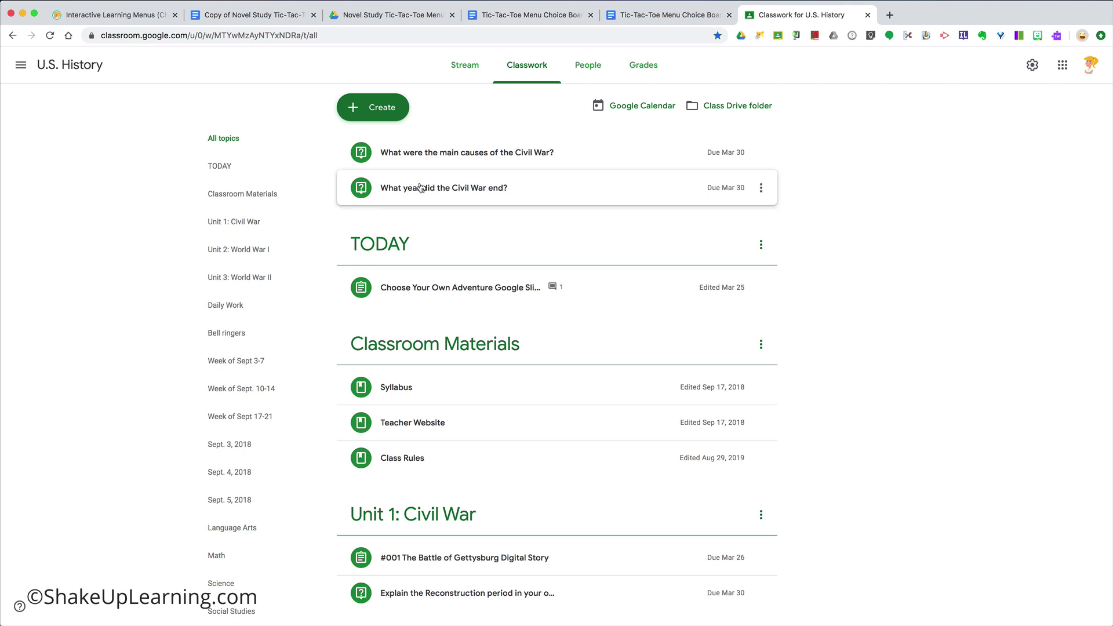
Create a new assignment titled "Choice Board" in the U.S. History class in Google Classroom.
left_click(382, 115)
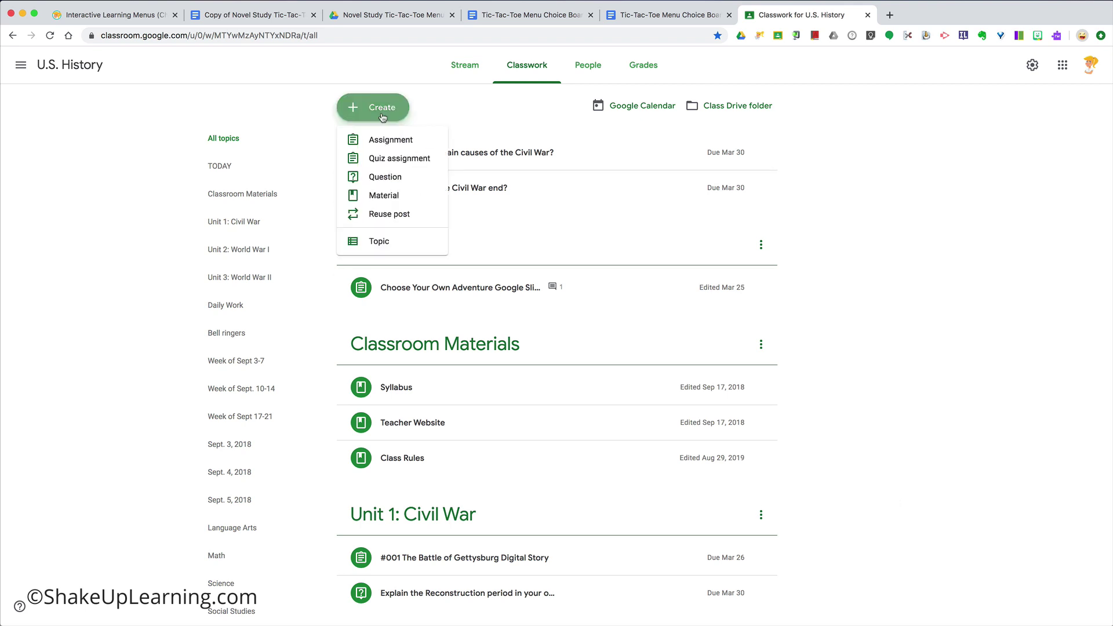
left_click(384, 143)
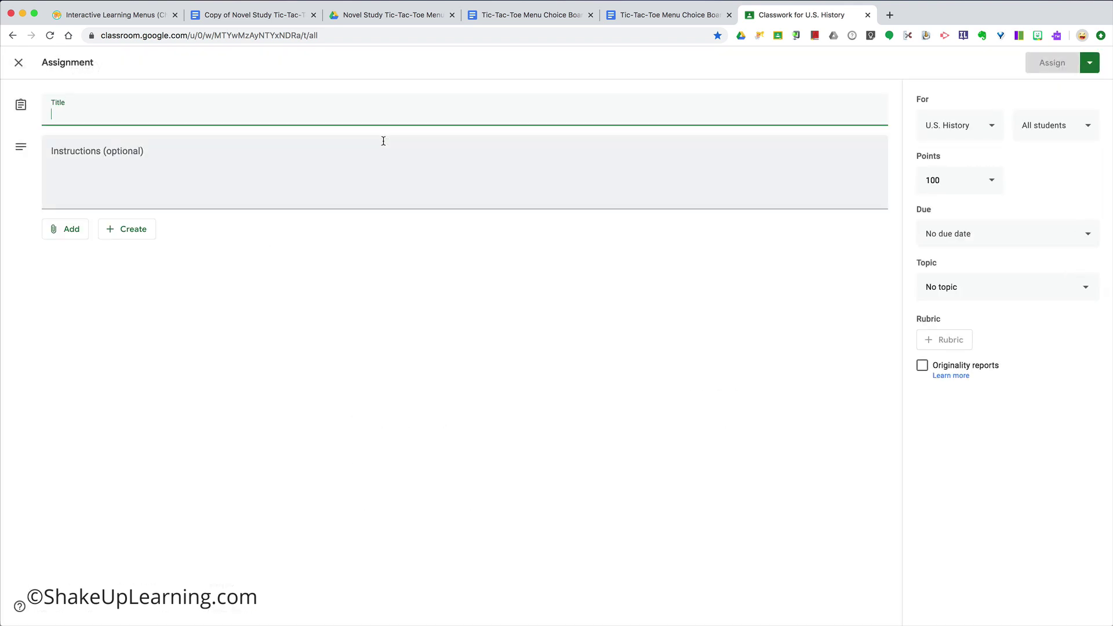
type("Ch")
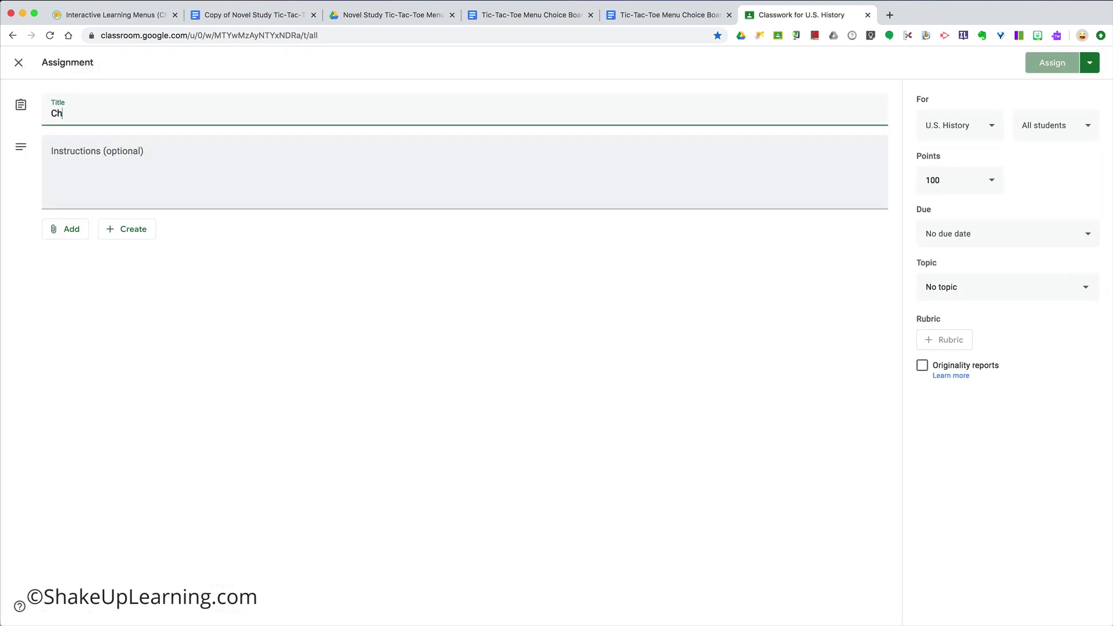
type("oice ")
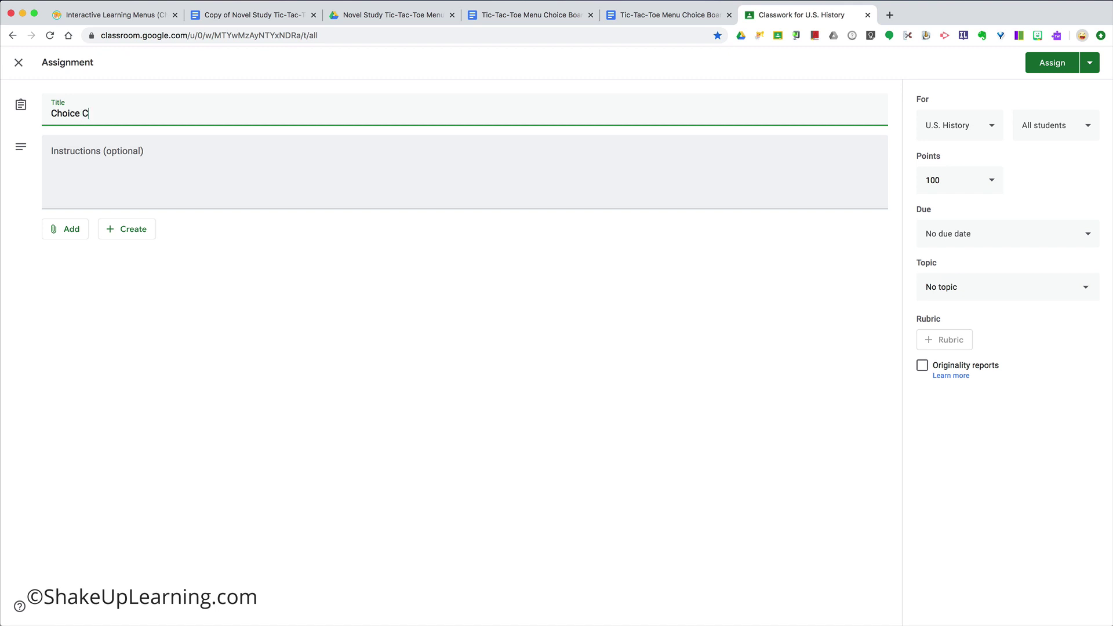
type("Board")
left_click(371, 173)
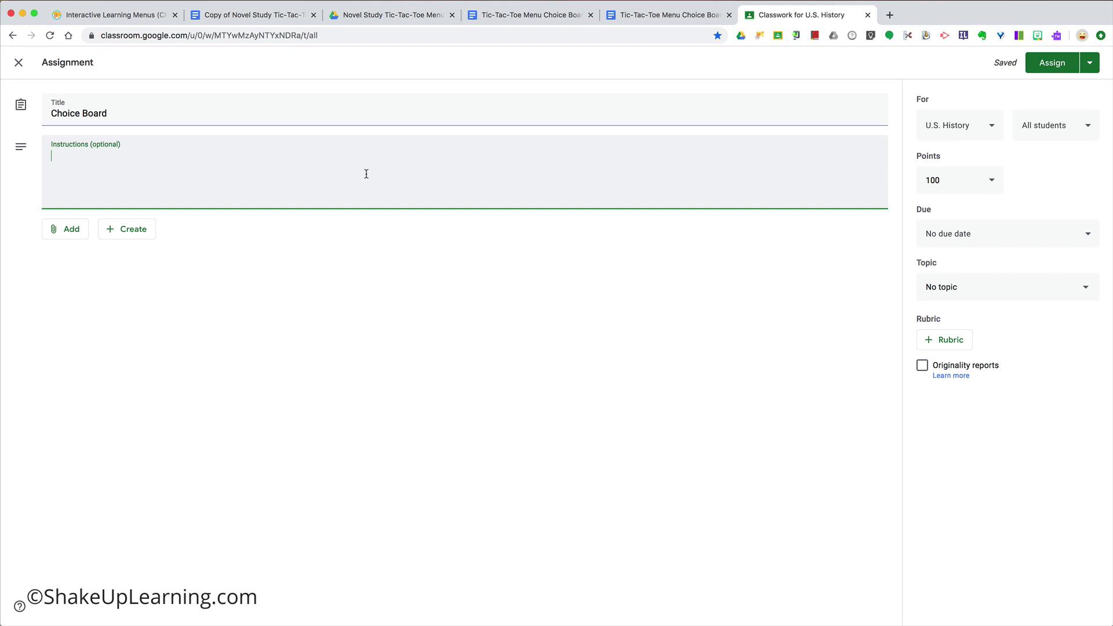
Attach the "Copy of Novel Study Tic-Tac-Toe Menu Choice Board" document from Google Drive to the assignment, checking the open document before choosing it.
left_click(79, 232)
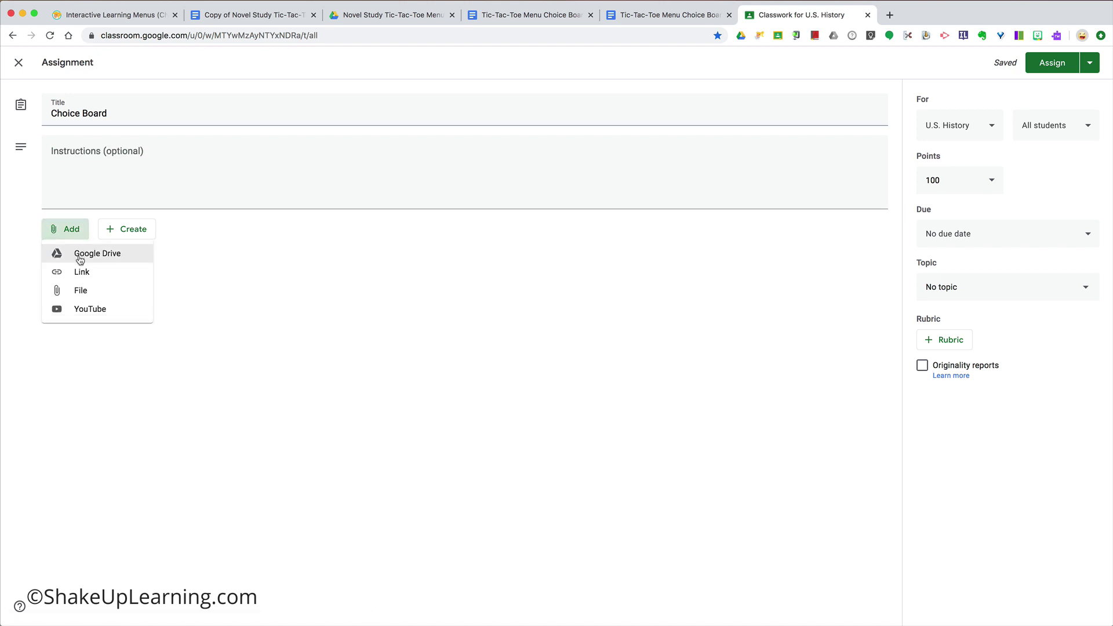
left_click(80, 258)
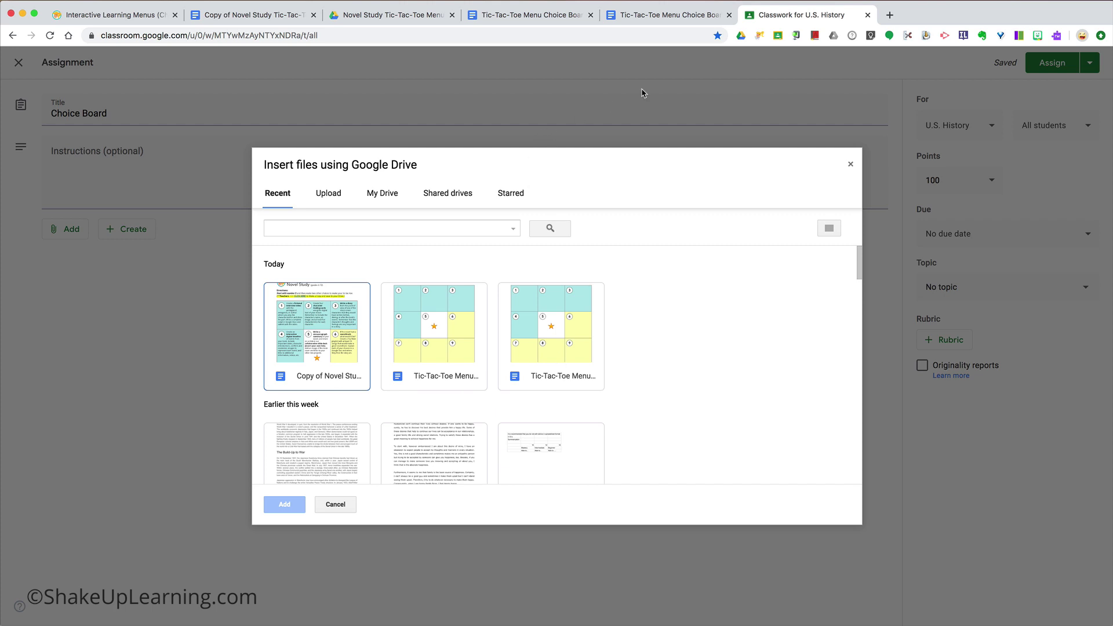
left_click(641, 21)
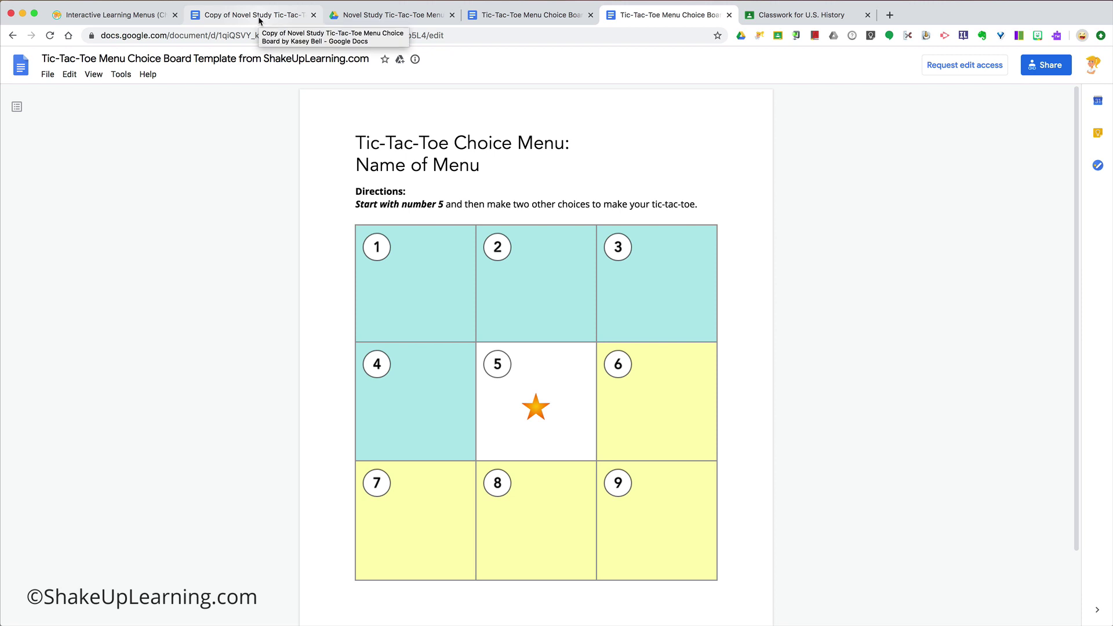
left_click(46, 75)
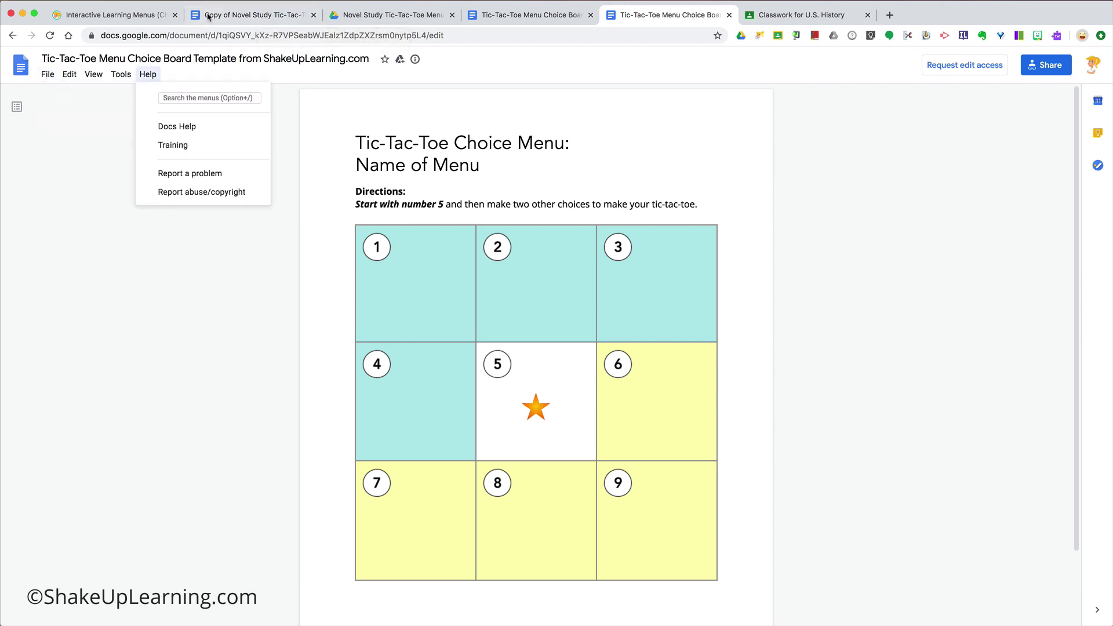
left_click(219, 17)
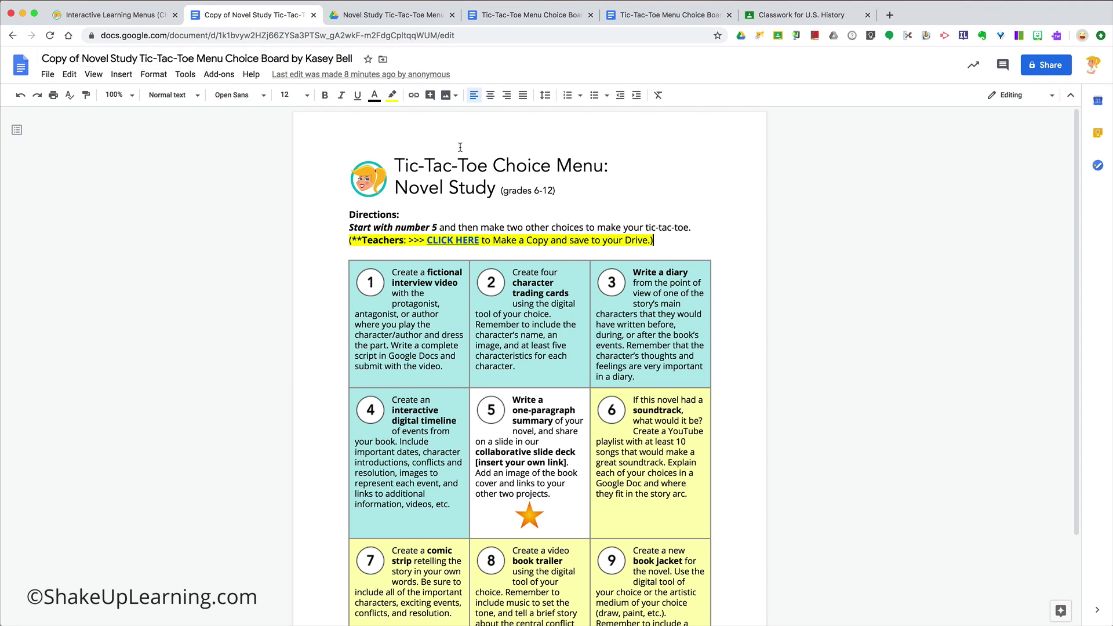
left_click(469, 167)
left_click(781, 15)
left_click(320, 331)
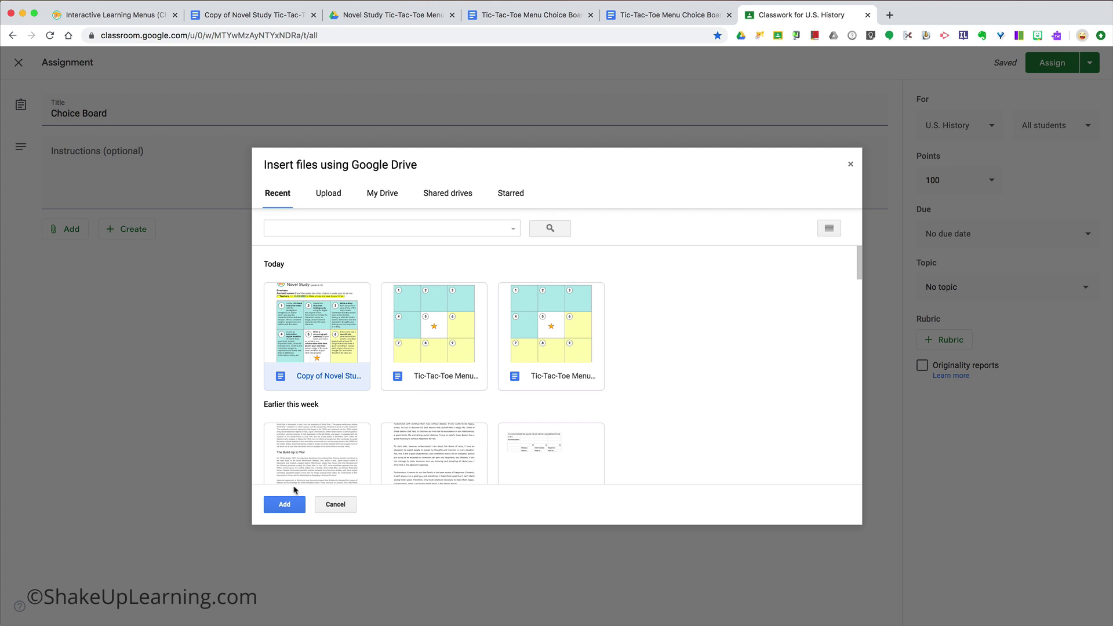
left_click(290, 506)
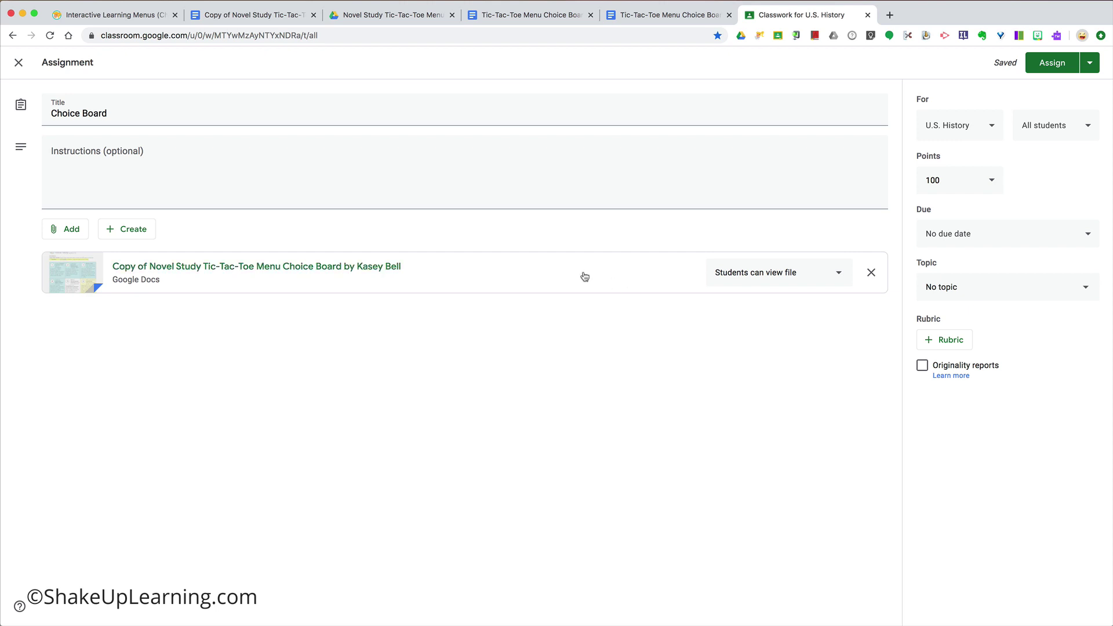
Set the attached document's student access to "Students can view file" and switch to the Interactive Learning Menus blog page.
left_click(839, 275)
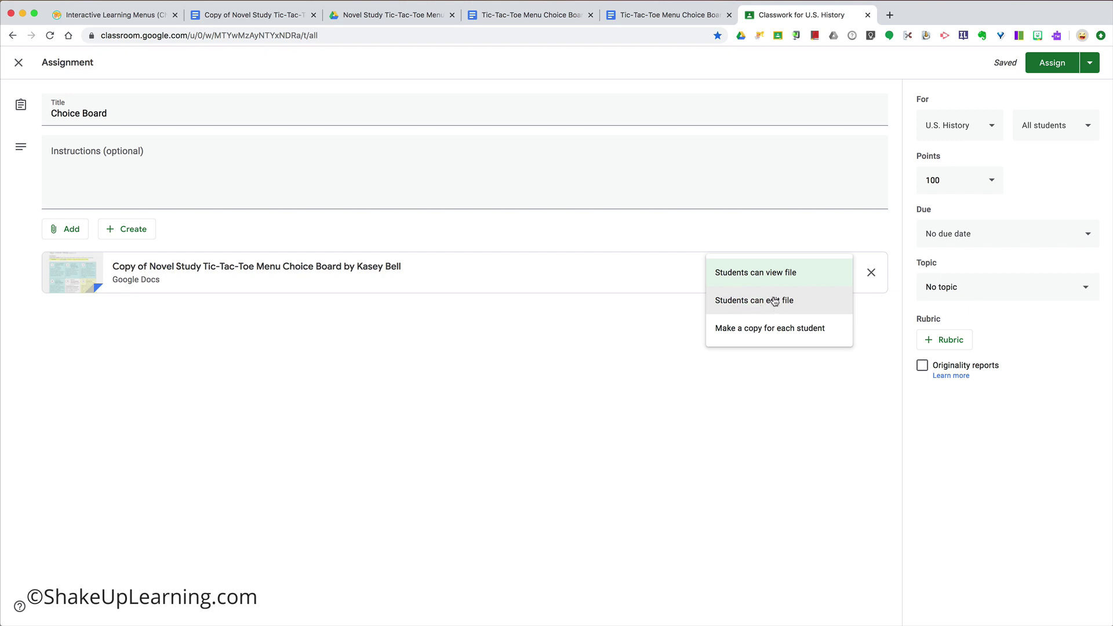
left_click(816, 274)
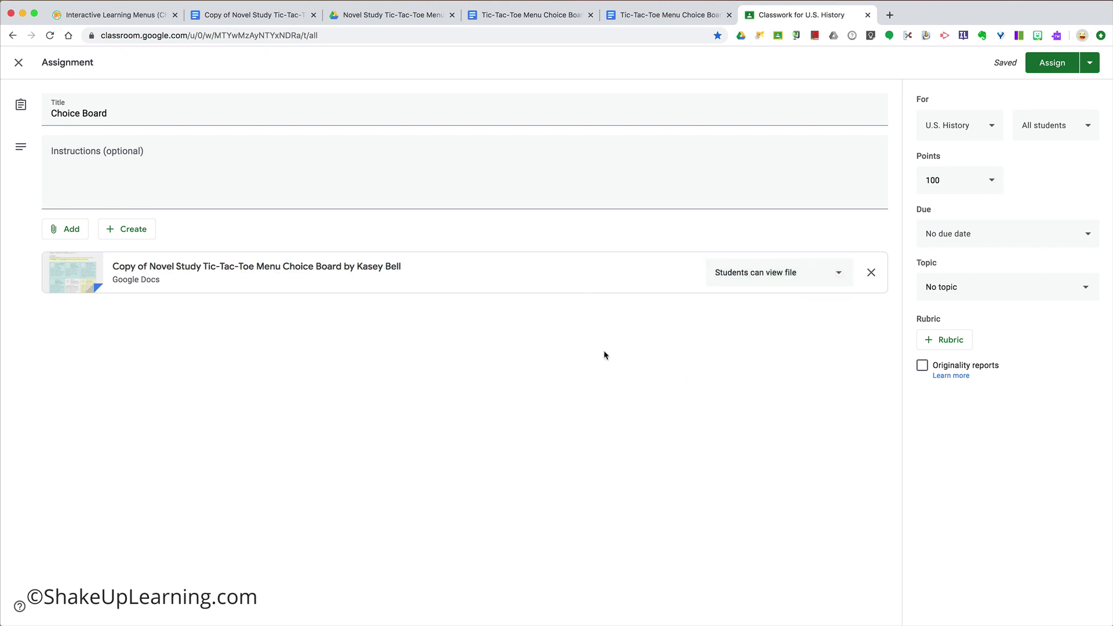
left_click(123, 18)
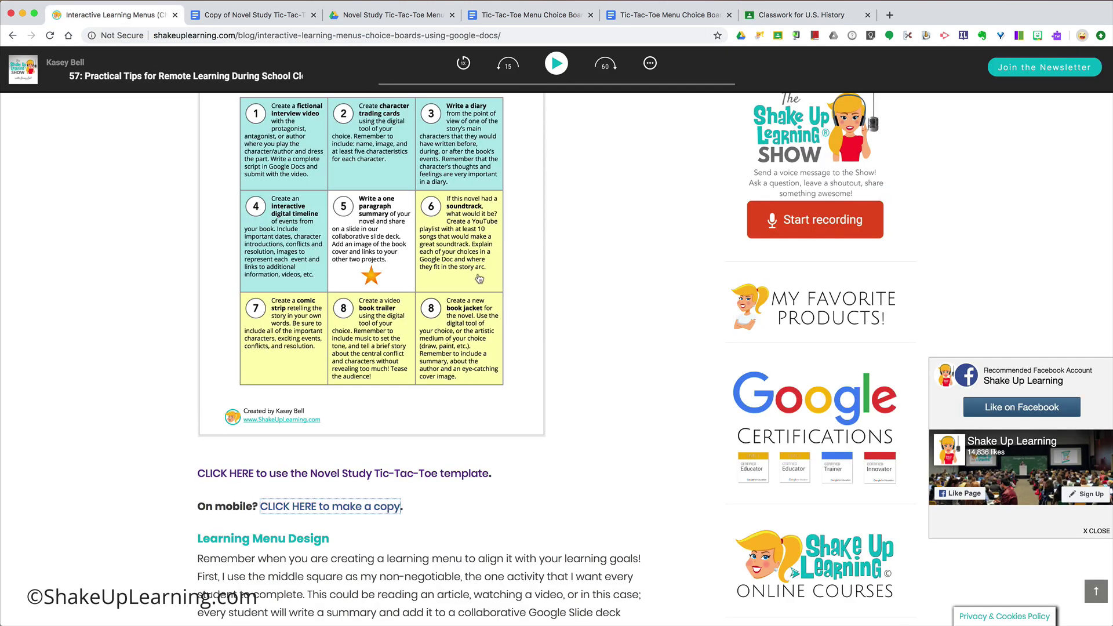